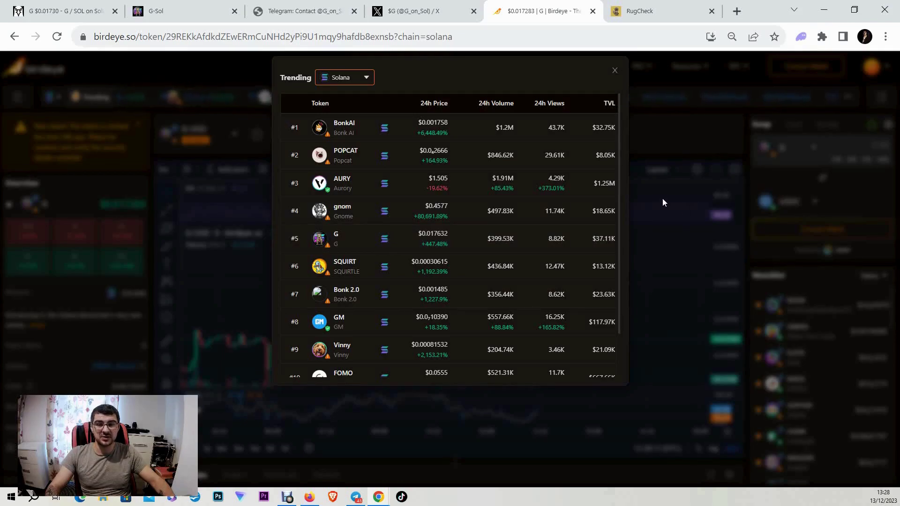
# - Open the #5 trending Solana token G to view its G-USD chart page
pyautogui.click(338, 244)
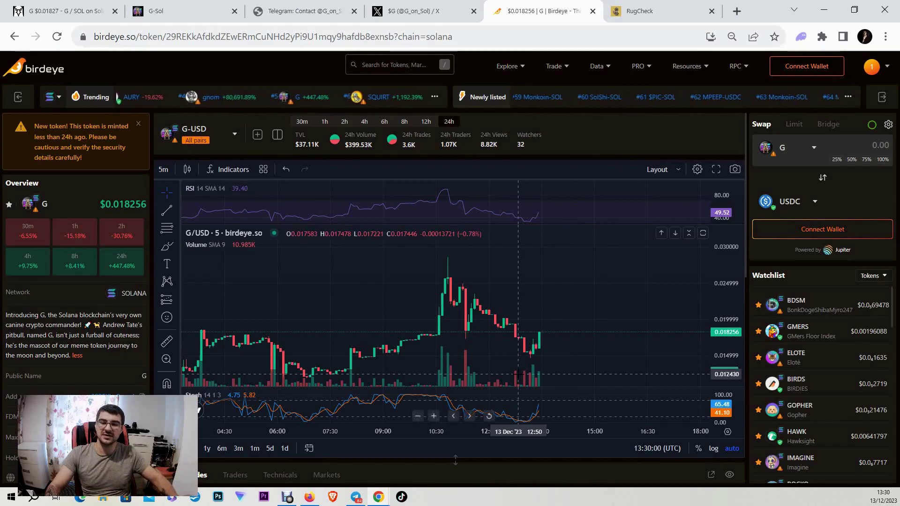
pyautogui.moveTo(530, 240)
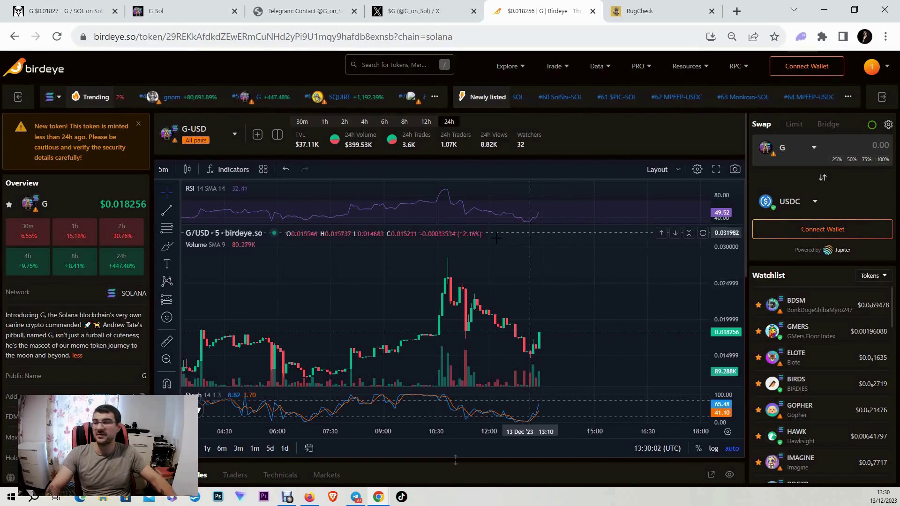
pyautogui.scroll(-3, 90, 240)
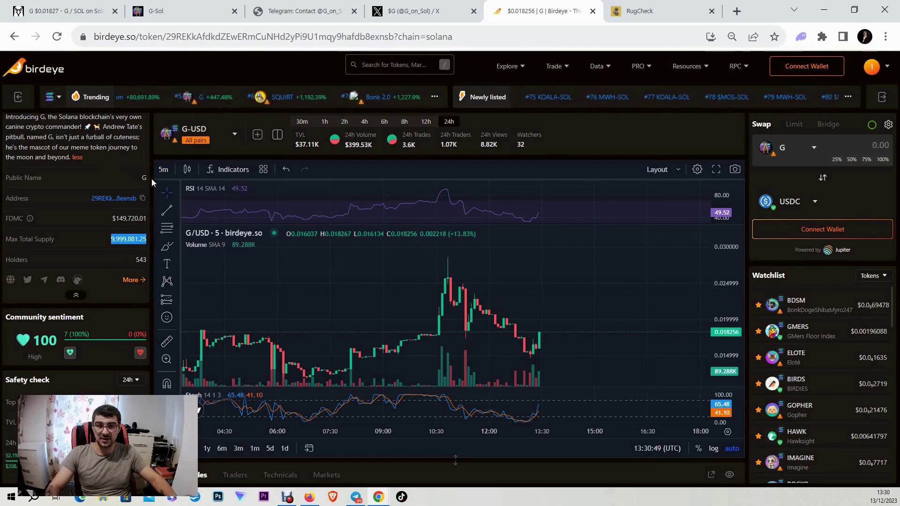
pyautogui.scroll(-3, 151, 178)
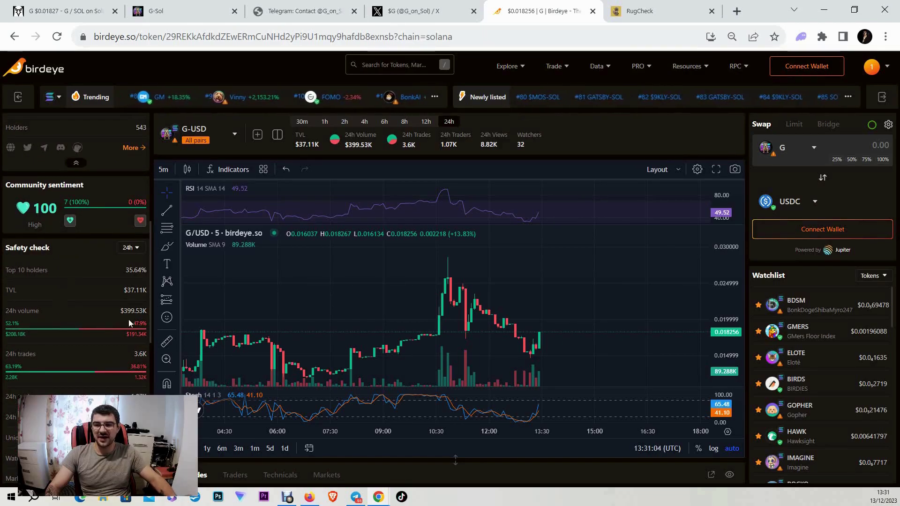
pyautogui.scroll(-3, 104, 269)
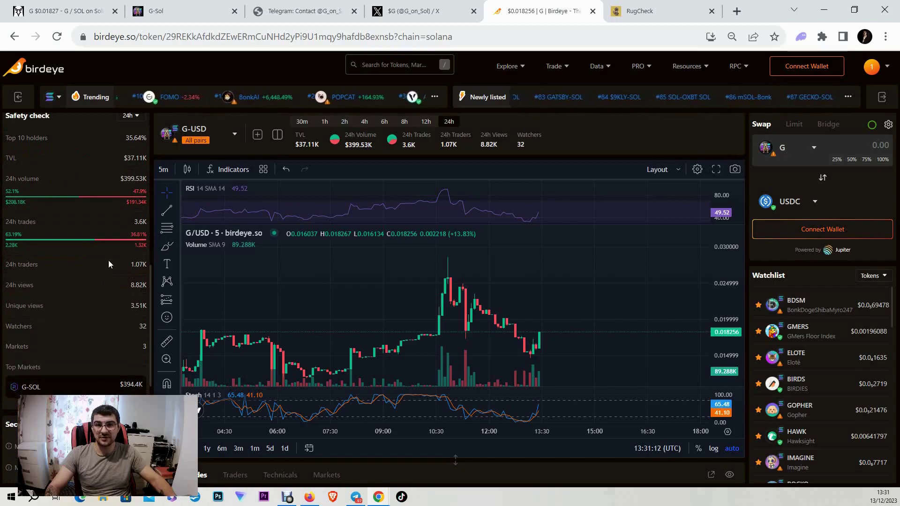
pyautogui.scroll(-3, 109, 261)
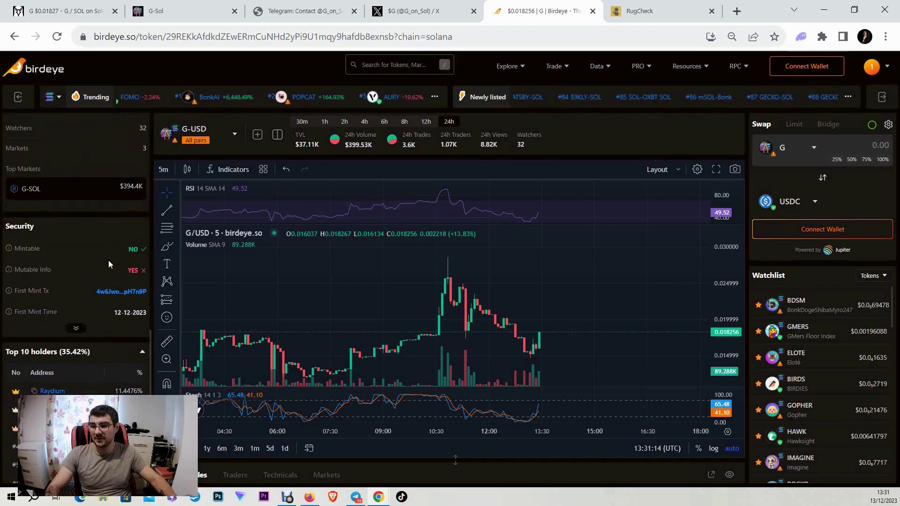
# - Expand G's Security section to show ownership renounced and creator balance 0
pyautogui.click(75, 329)
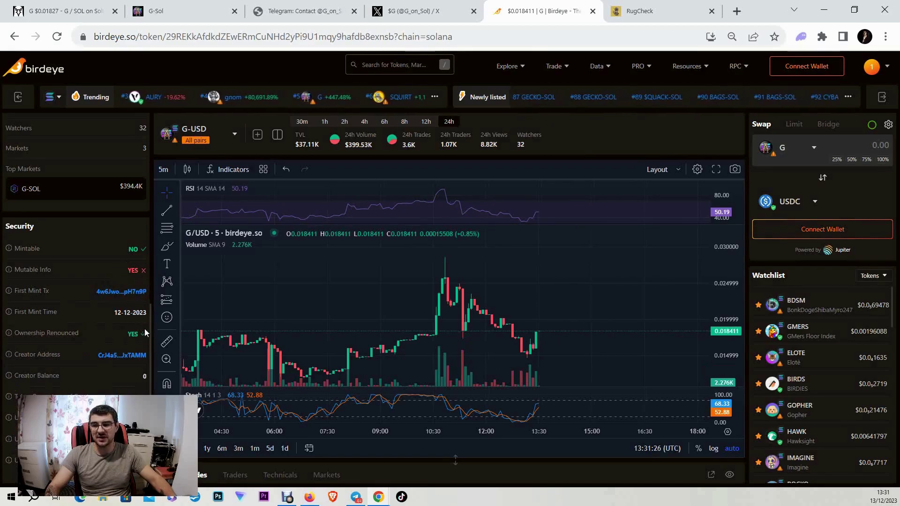
pyautogui.scroll(-3, 117, 313)
pyautogui.scroll(-3, 113, 324)
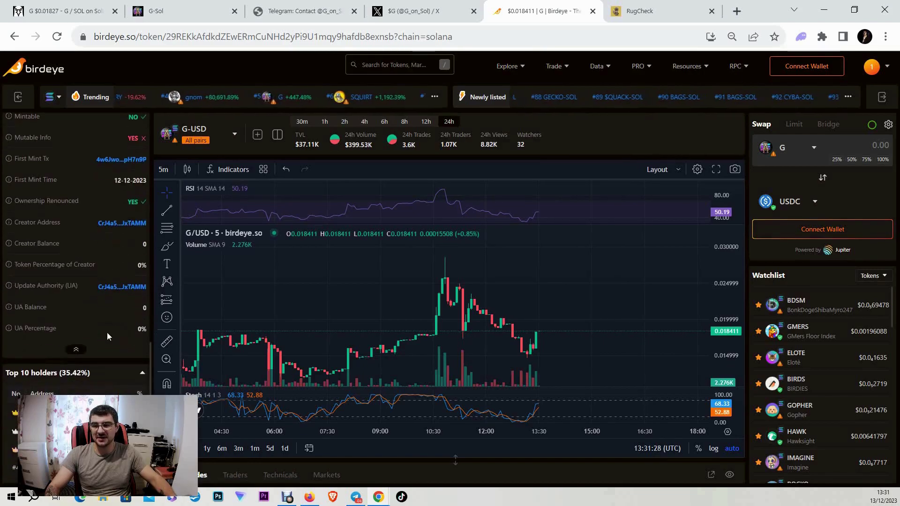
pyautogui.scroll(-3, 85, 337)
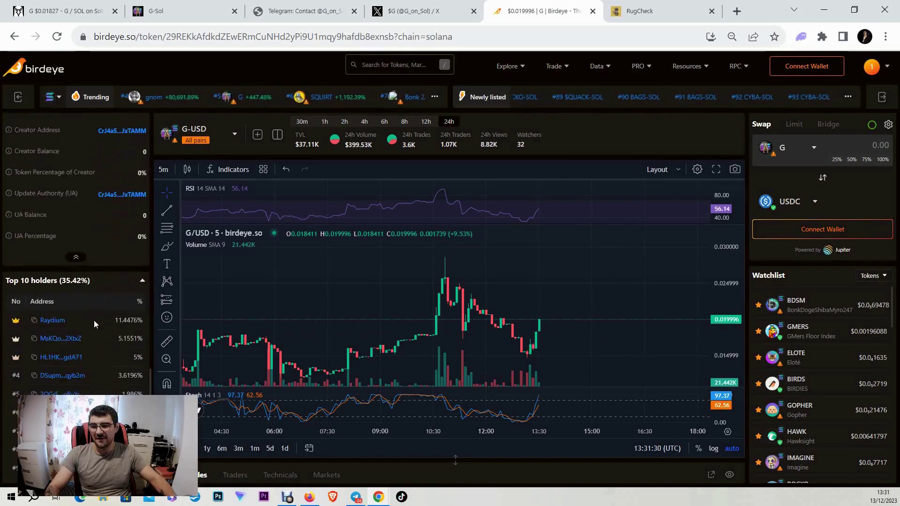
pyautogui.scroll(-1, 93, 321)
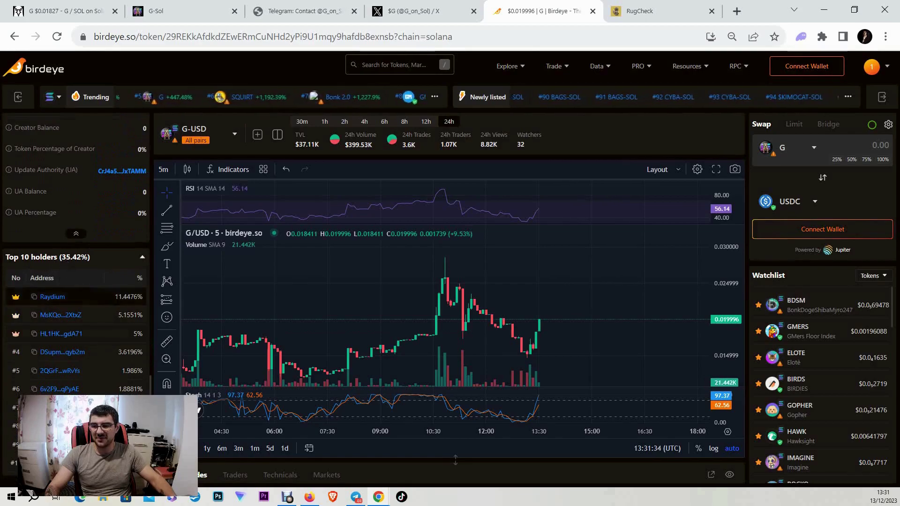
# - Highlight Raydium's top-holder share, check G's RugCheck report, then view g-sol.org
pyautogui.moveTo(117, 297); pyautogui.dragTo(129, 299)
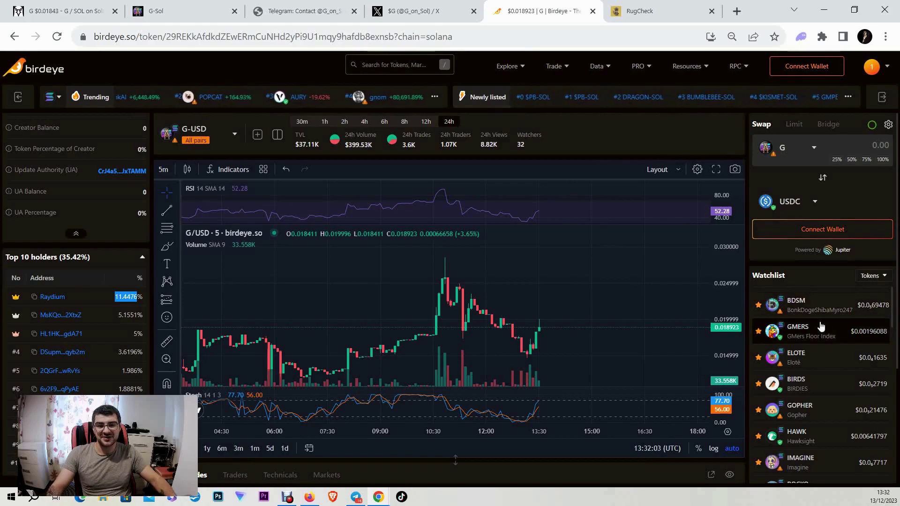
pyautogui.hotkey('ctrl', 'Tab')
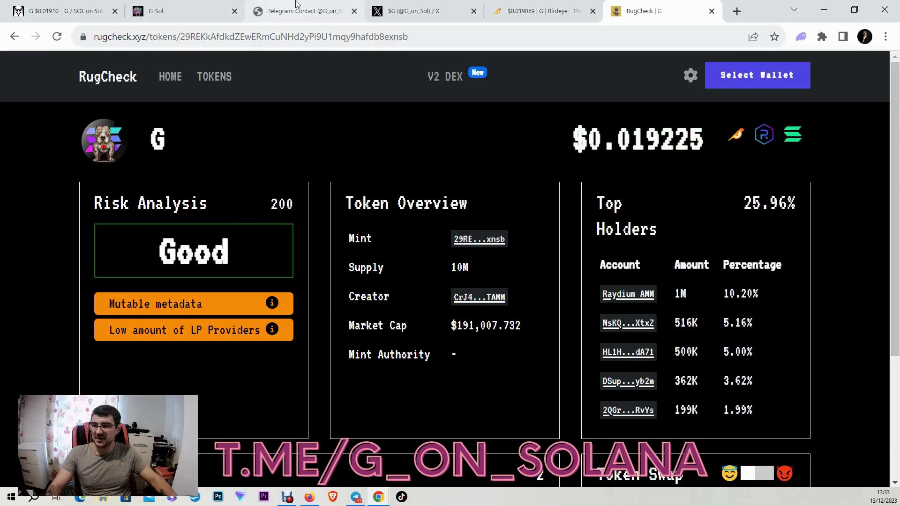
pyautogui.click(162, 11)
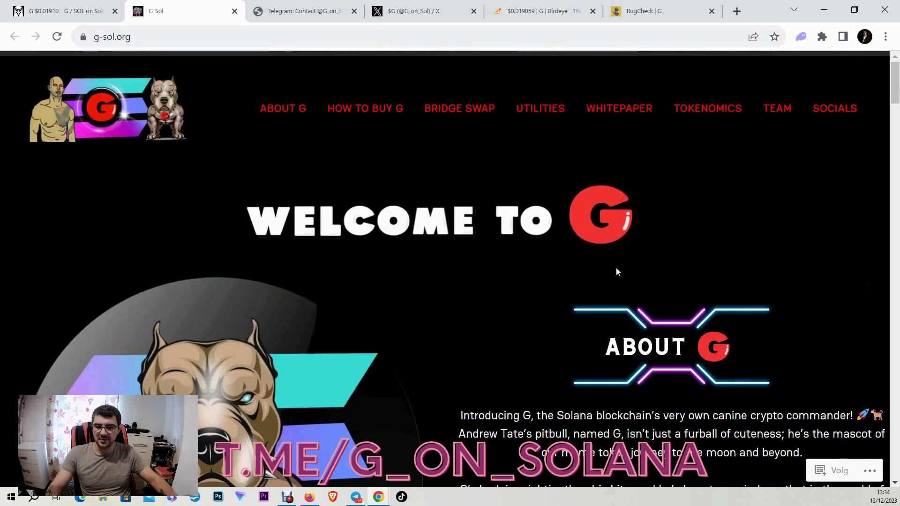
pyautogui.scroll(-3, 616, 271)
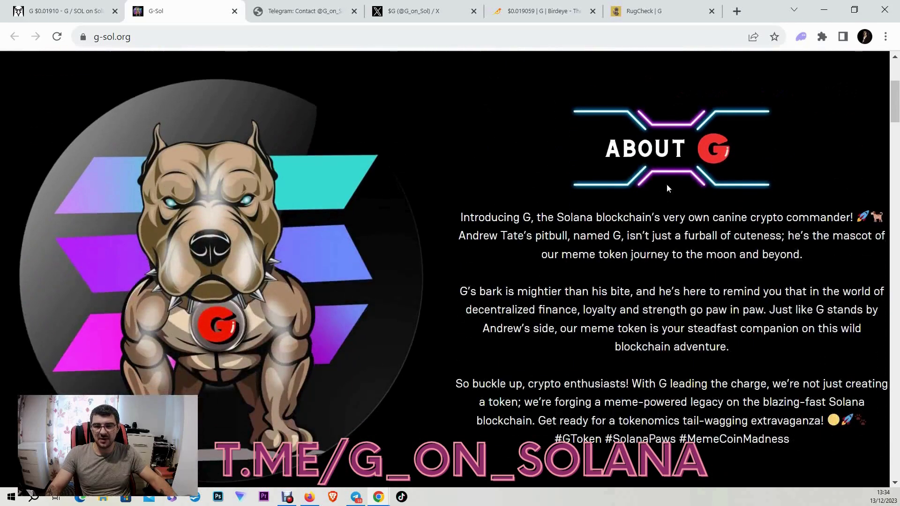
pyautogui.scroll(-5, 650, 169)
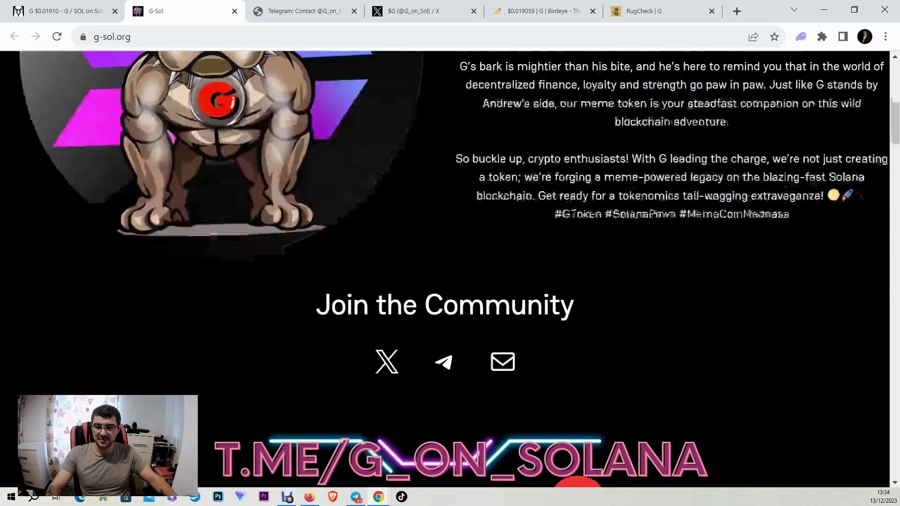
pyautogui.scroll(-1, 640, 202)
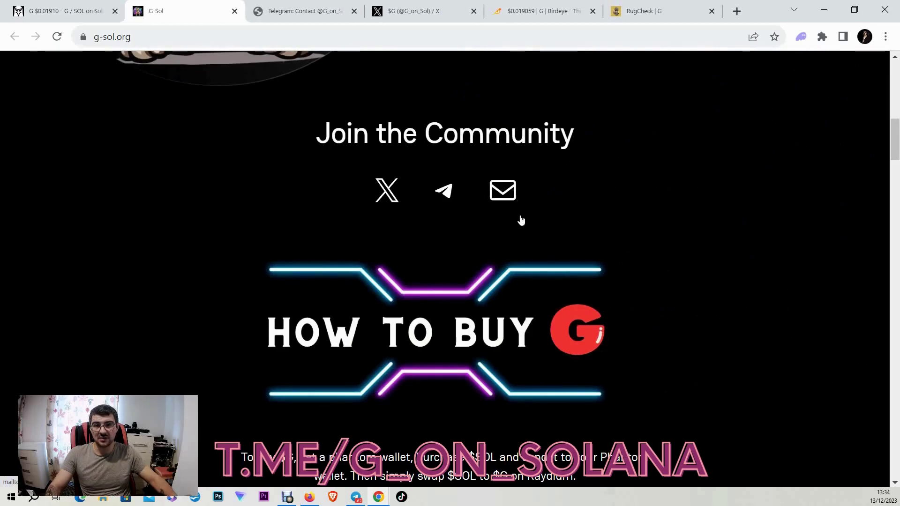
pyautogui.scroll(-3, 500, 211)
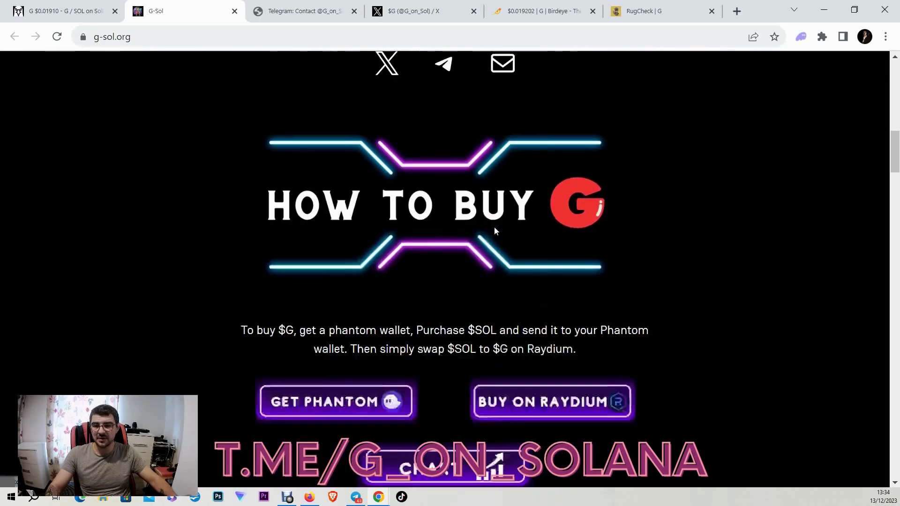
pyautogui.scroll(-1, 467, 246)
pyautogui.scroll(-1, 454, 228)
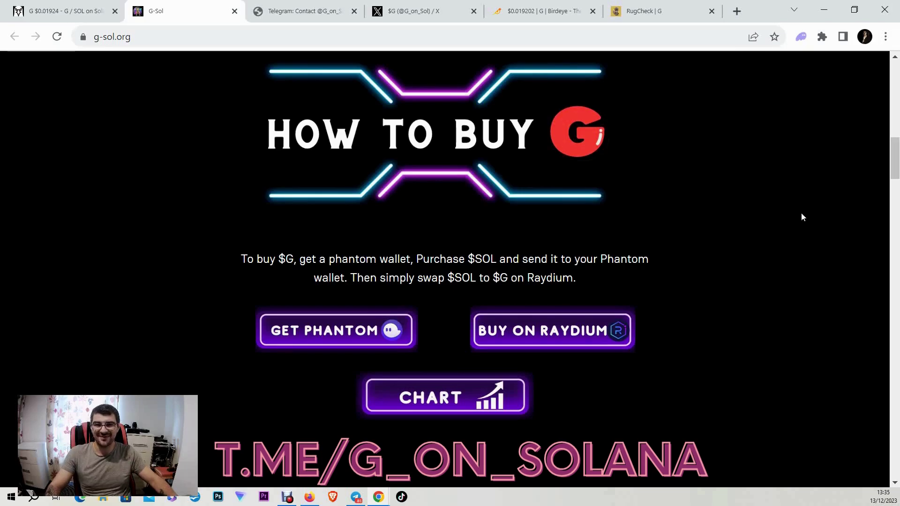
pyautogui.scroll(-2, 674, 206)
pyautogui.scroll(-5, 657, 232)
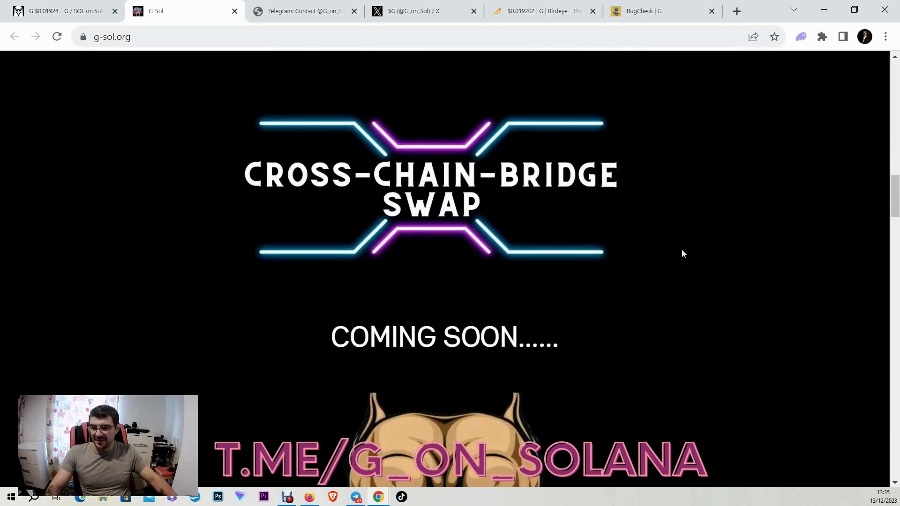
pyautogui.scroll(-3, 435, 236)
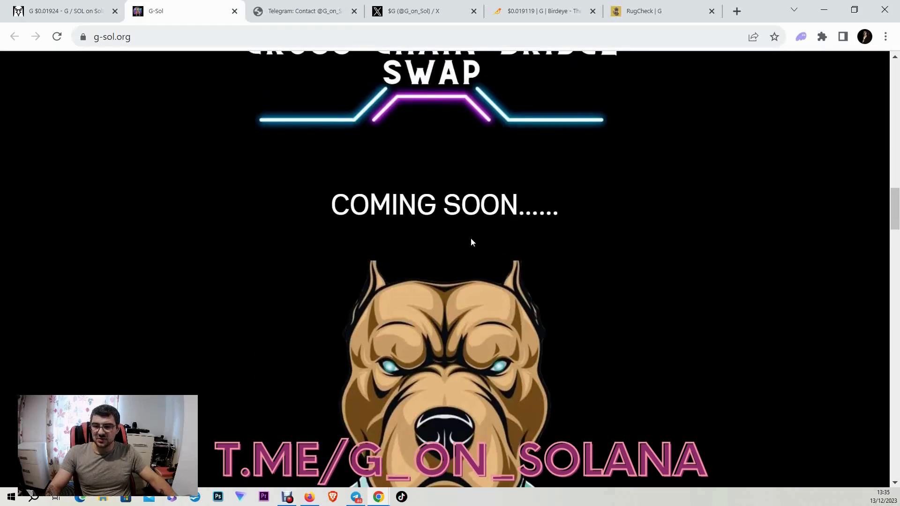
pyautogui.scroll(-2, 470, 238)
pyautogui.scroll(-4, 476, 214)
pyautogui.scroll(-3, 641, 230)
pyautogui.scroll(-2, 641, 232)
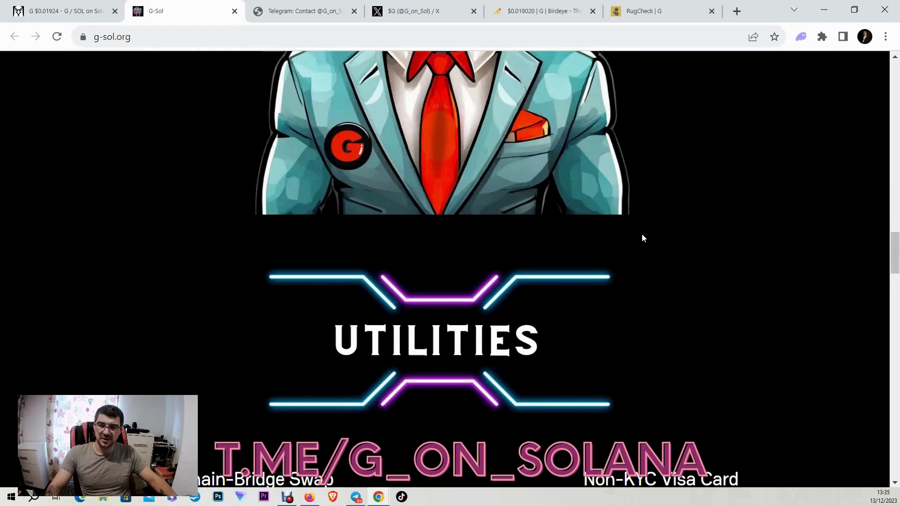
pyautogui.scroll(-3, 638, 246)
pyautogui.scroll(-3, 658, 232)
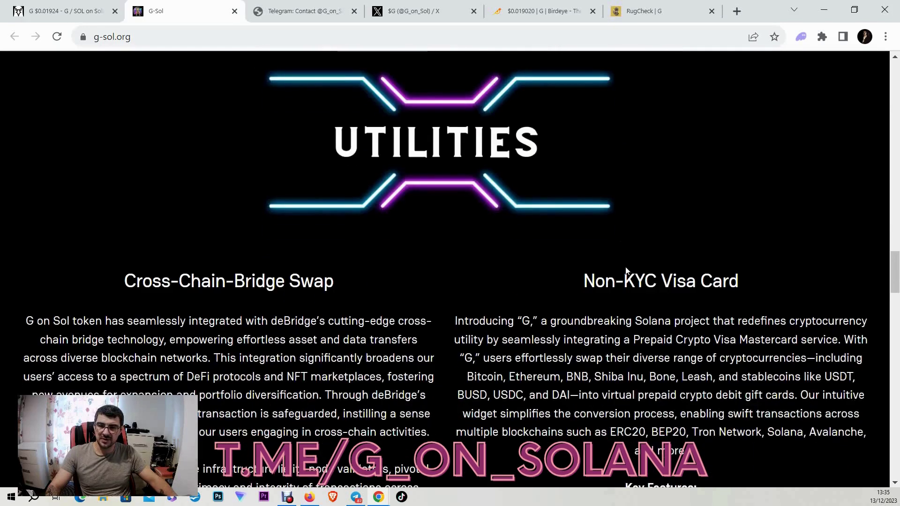
pyautogui.scroll(-3, 662, 229)
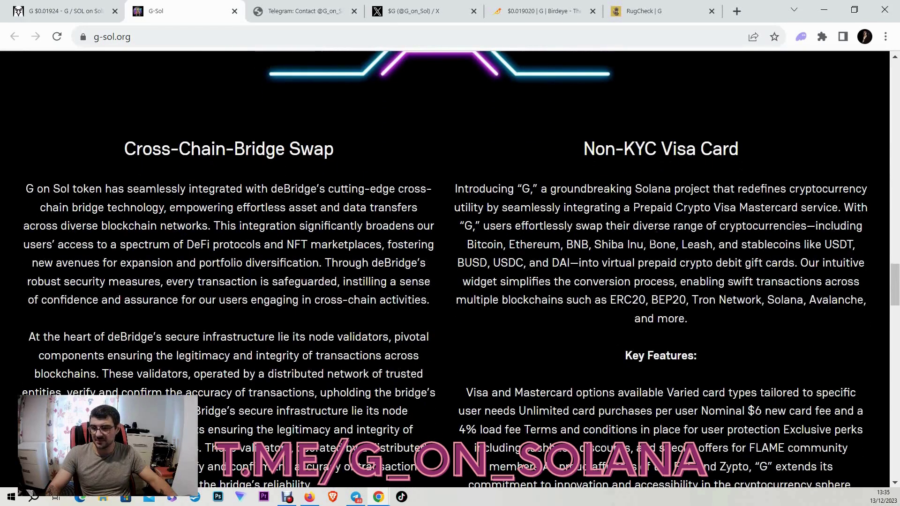
pyautogui.scroll(-1, 662, 229)
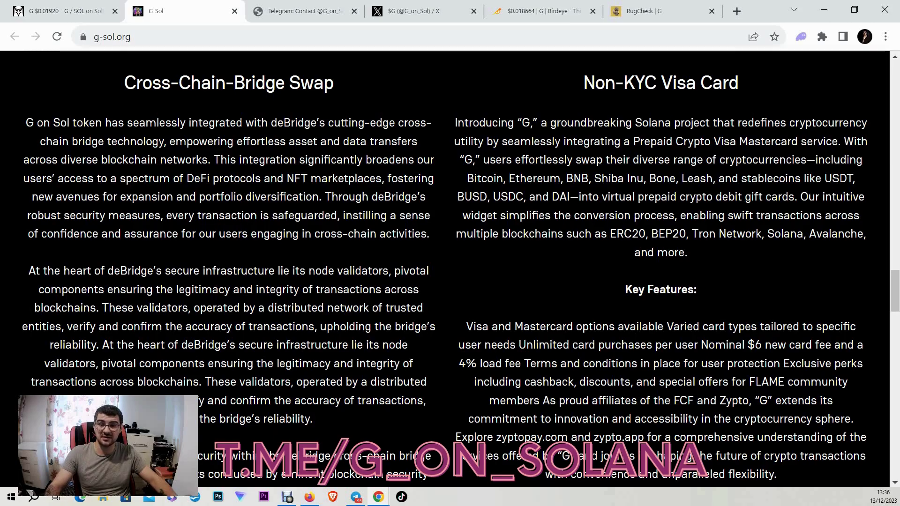
pyautogui.scroll(-5, 738, 171)
pyautogui.scroll(-4, 739, 171)
pyautogui.scroll(-4, 738, 171)
pyautogui.scroll(-2, 747, 163)
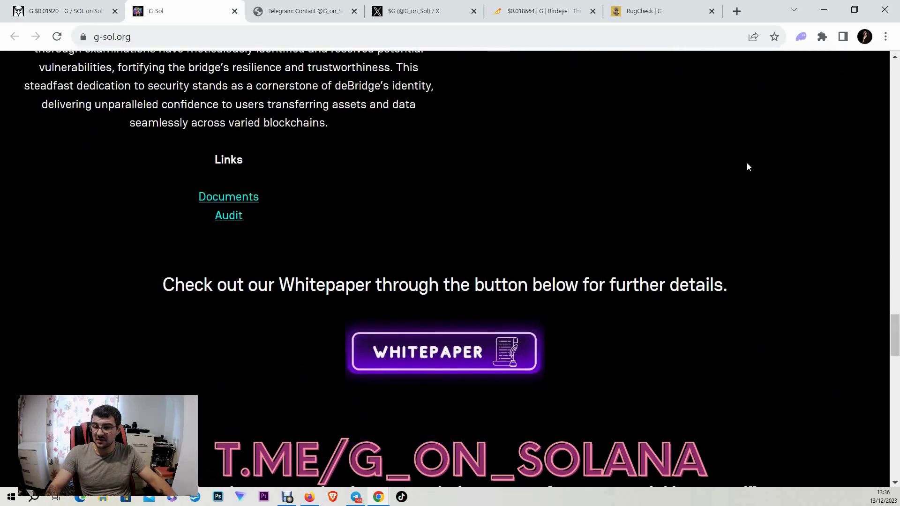
pyautogui.scroll(-2, 742, 142)
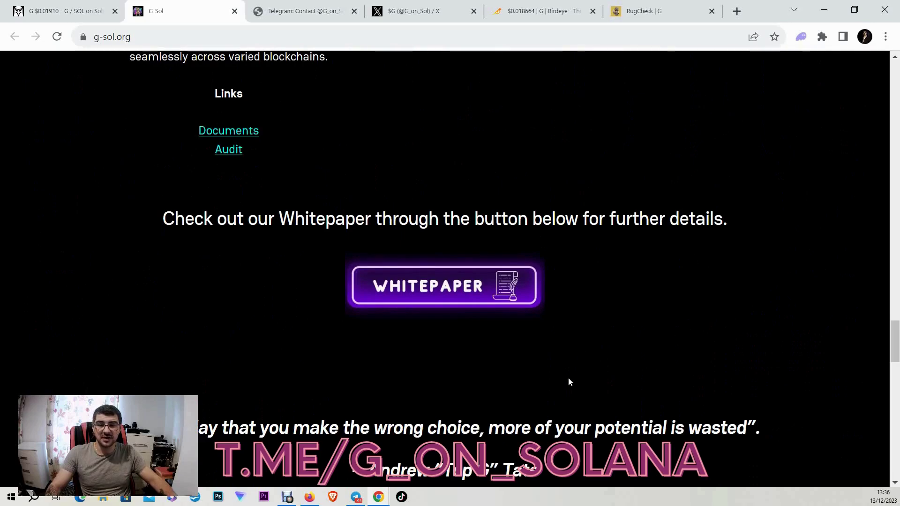
# - Open the G whitepaper in a new tab and highlight 'Top G' in Andrew Tate's quote
pyautogui.click(436, 294)
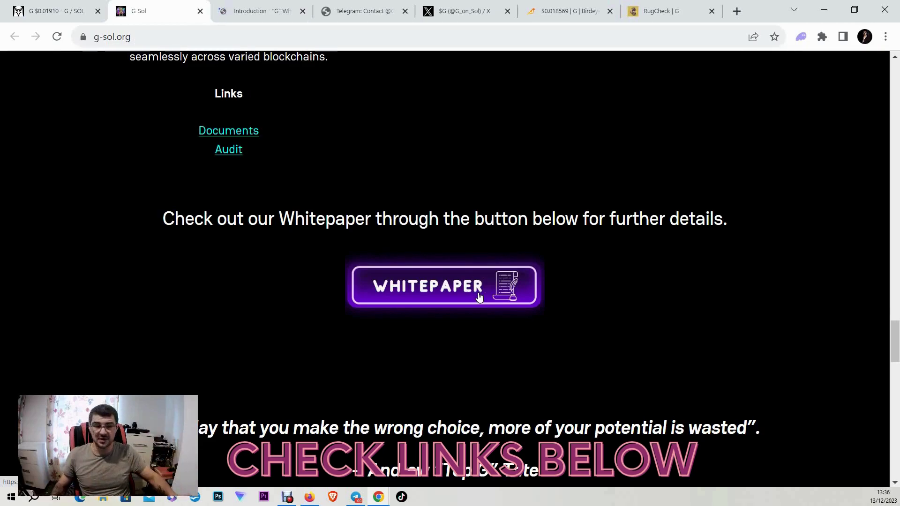
pyautogui.scroll(-1, 480, 295)
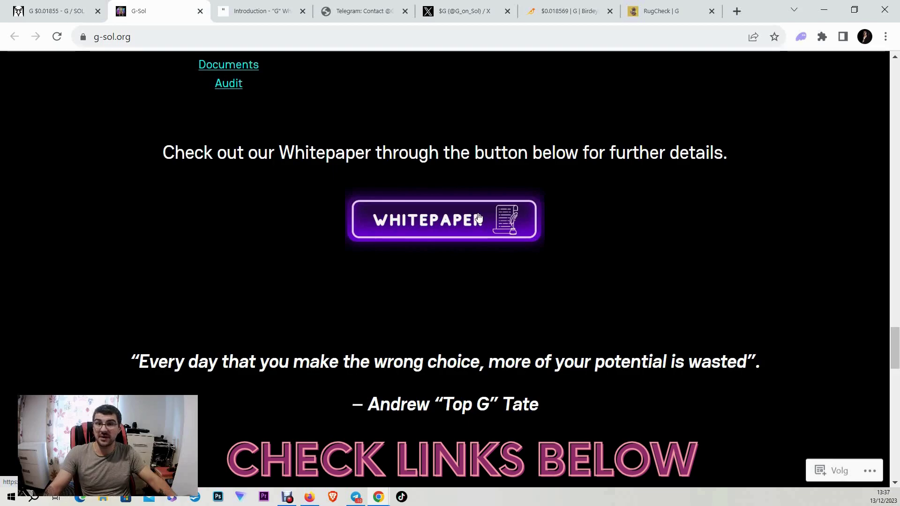
pyautogui.scroll(-2, 473, 222)
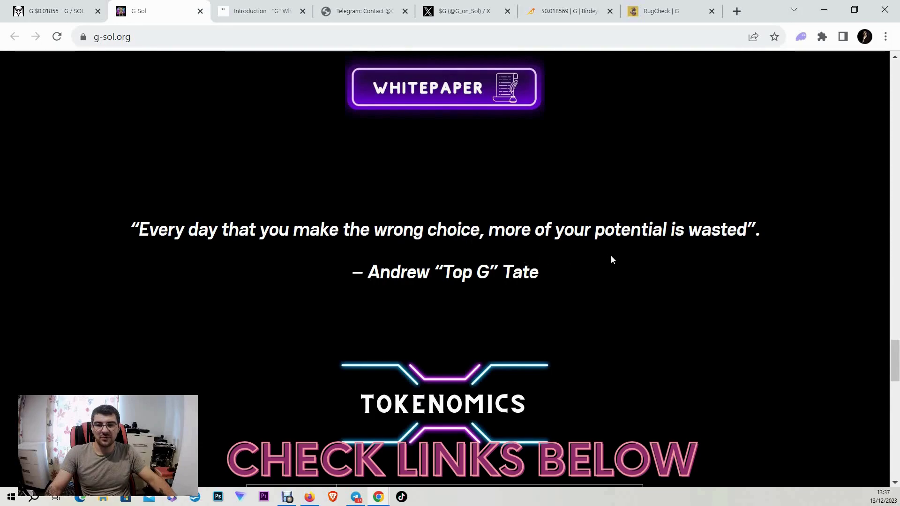
pyautogui.moveTo(498, 272); pyautogui.dragTo(315, 264)
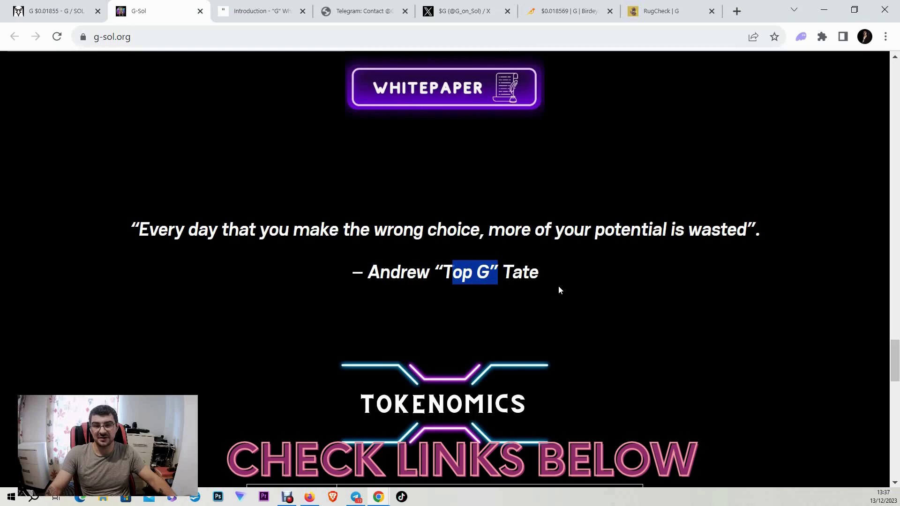
pyautogui.scroll(-5, 559, 288)
pyautogui.scroll(-5, 563, 289)
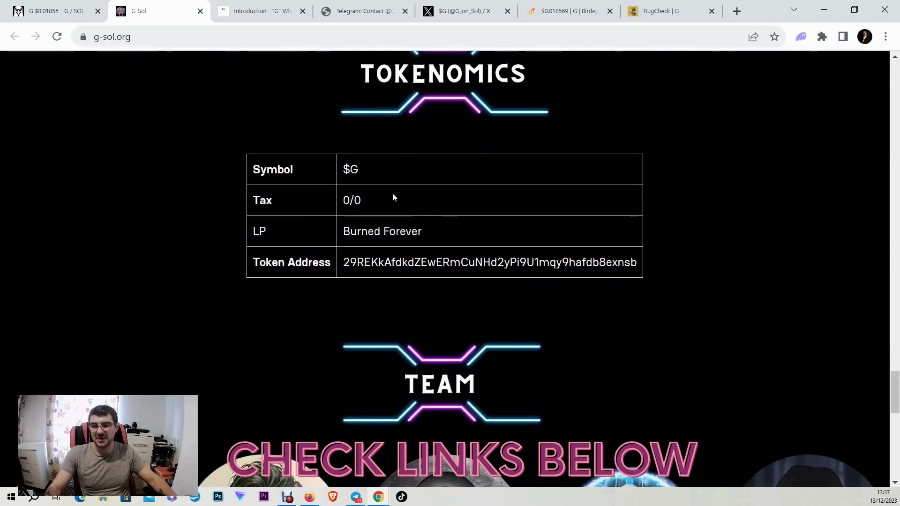
# - Highlight the $G symbol and the token address in the Tokenomics table
pyautogui.doubleClick(350, 170)
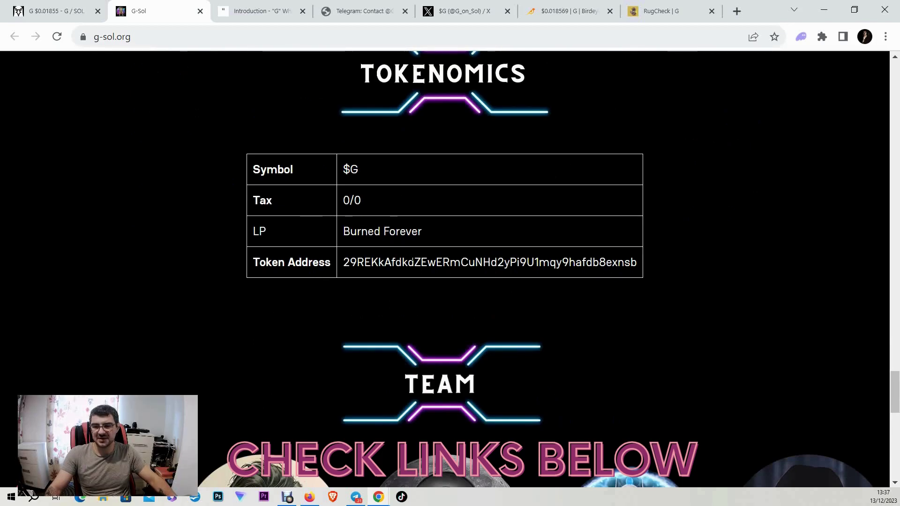
pyautogui.doubleClick(562, 262)
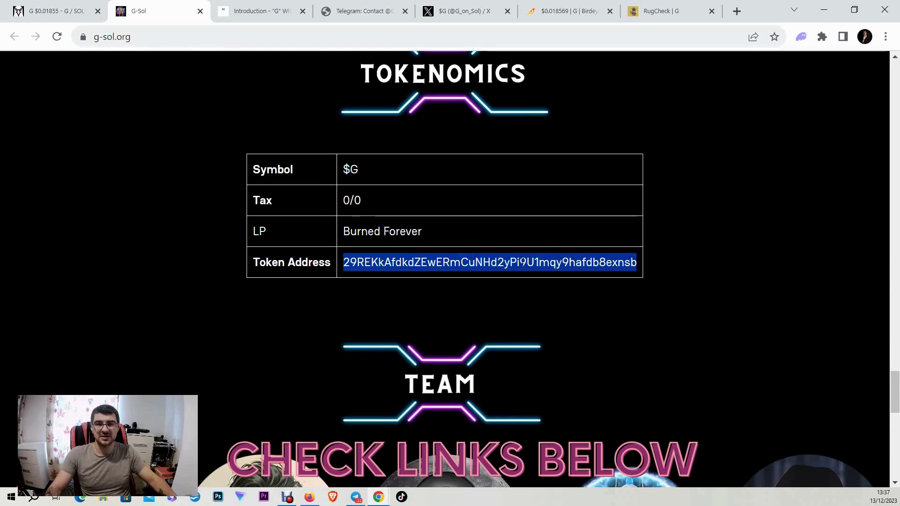
pyautogui.scroll(-3, 541, 258)
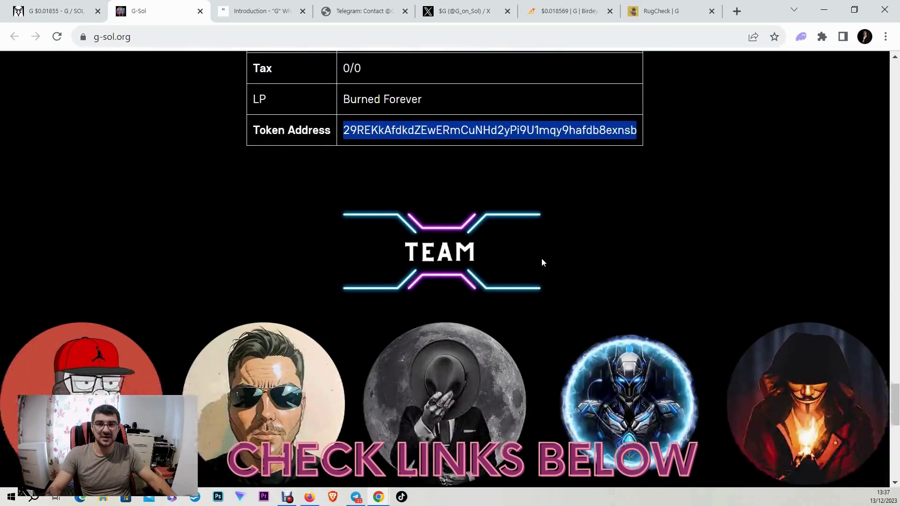
pyautogui.scroll(-2, 542, 258)
pyautogui.scroll(-3, 542, 258)
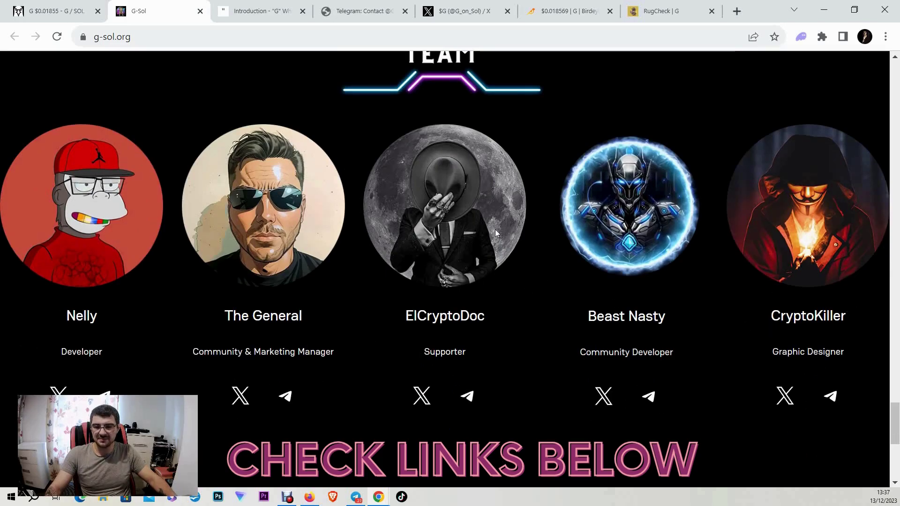
pyautogui.scroll(-1, 521, 206)
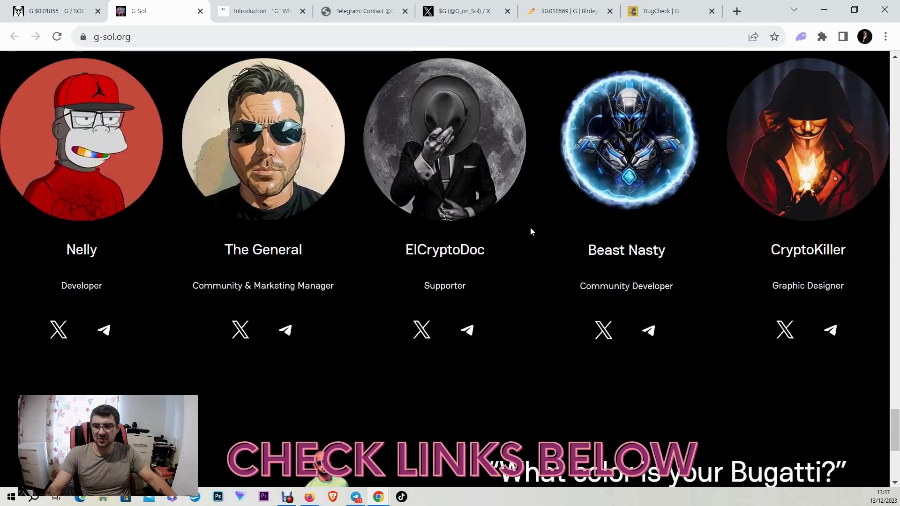
pyautogui.scroll(-1, 607, 307)
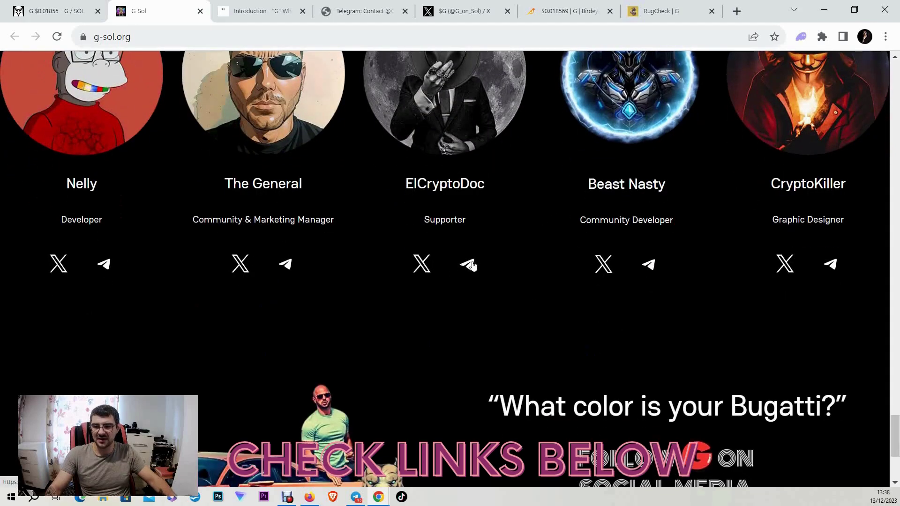
pyautogui.scroll(-2, 493, 258)
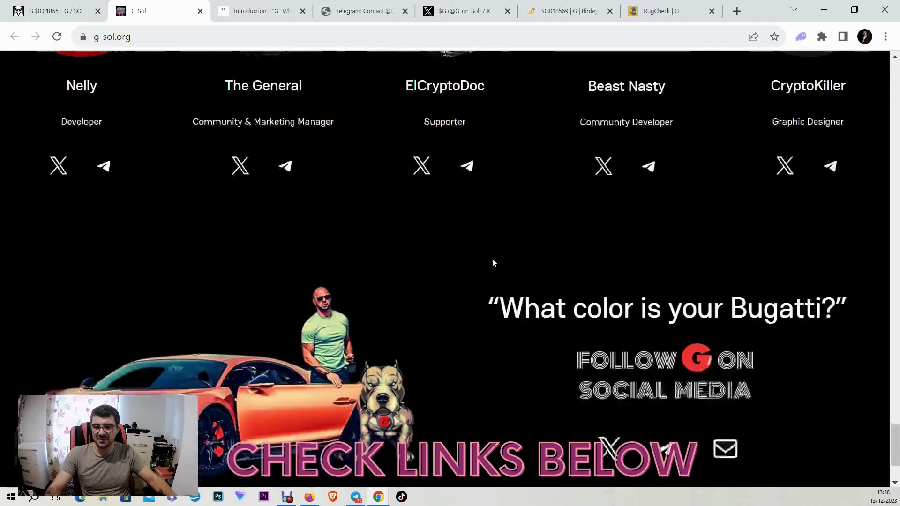
pyautogui.scroll(-2, 493, 258)
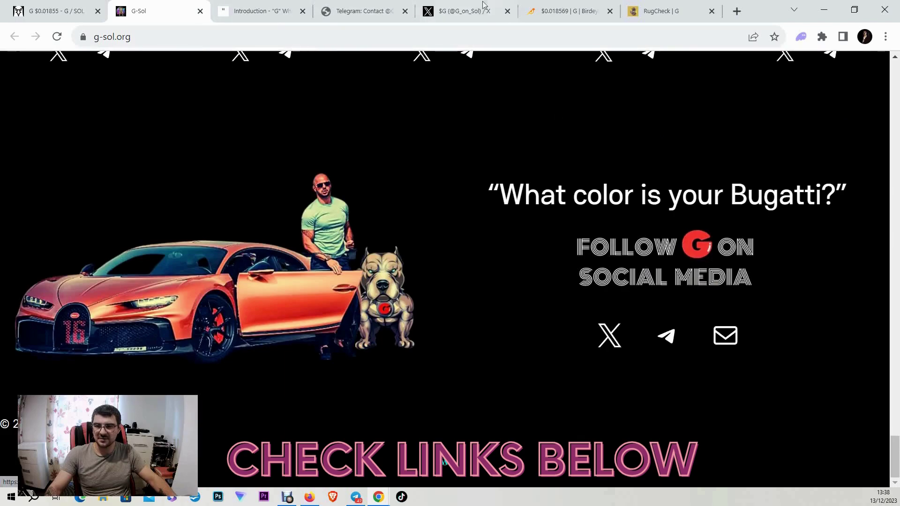
# - Browse the $G X profile's recent posts, then view the Solana Launch Portal Telegram channel
pyautogui.click(465, 10)
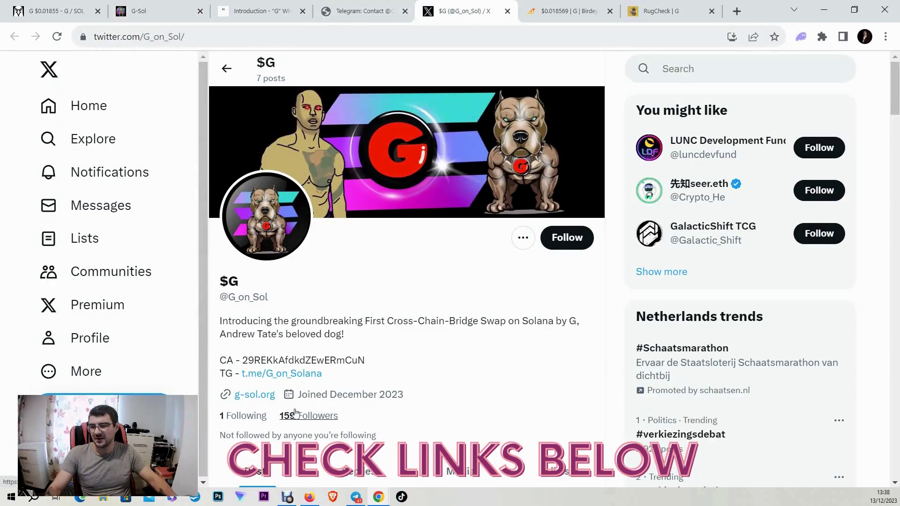
pyautogui.scroll(-1, 457, 340)
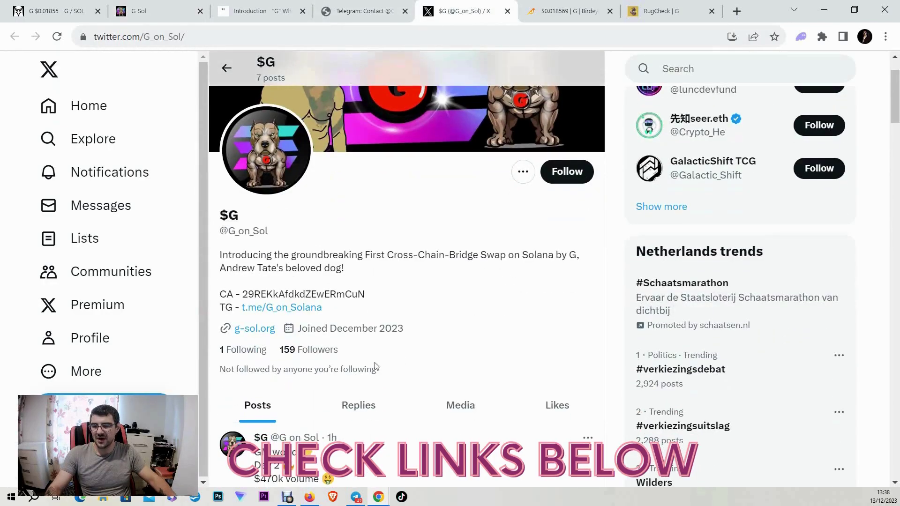
pyautogui.scroll(-3, 297, 378)
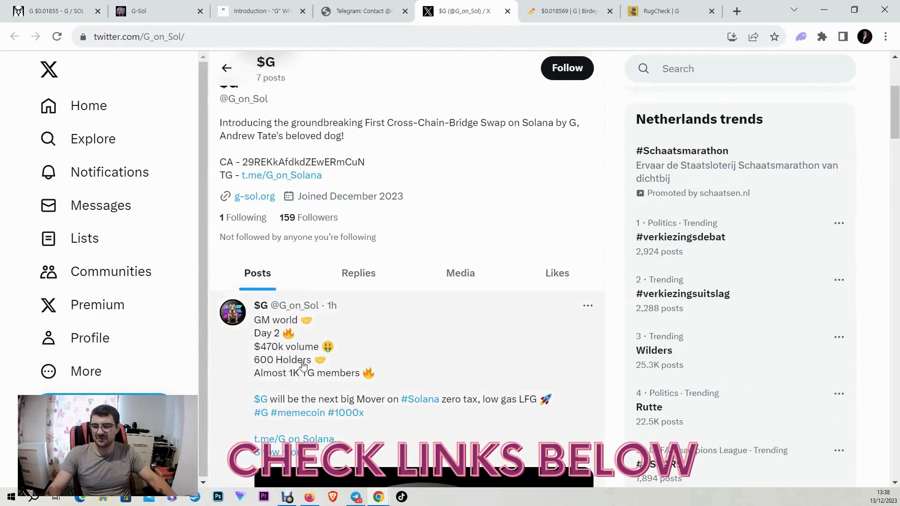
pyautogui.scroll(-3, 318, 353)
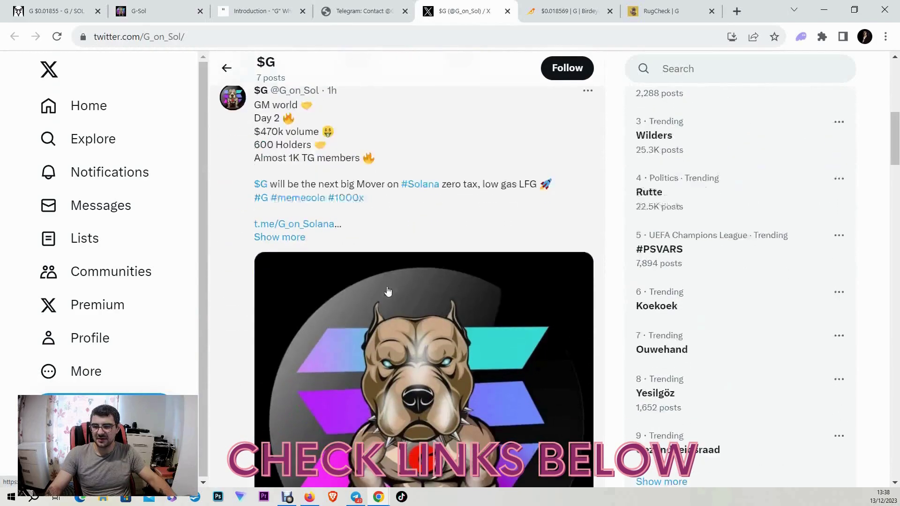
pyautogui.scroll(-5, 352, 338)
pyautogui.scroll(-1, 422, 316)
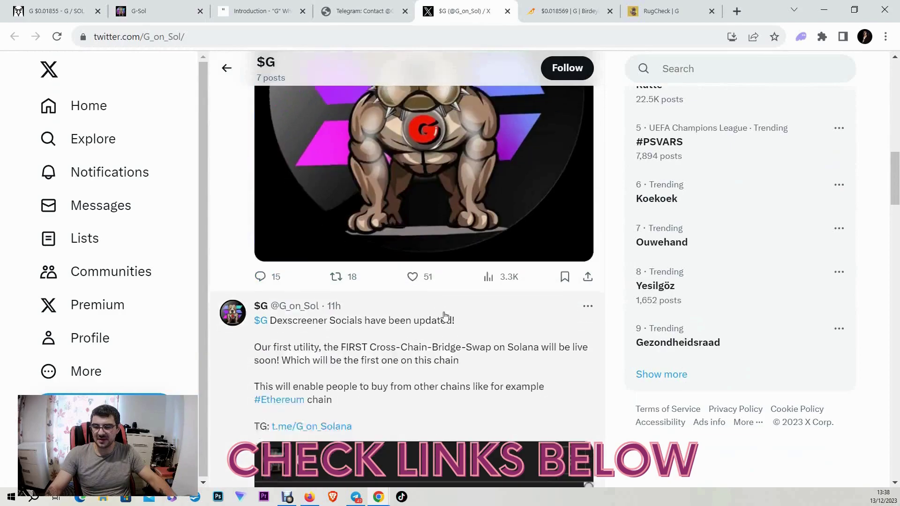
pyautogui.scroll(-4, 442, 322)
pyautogui.scroll(-2, 441, 322)
pyautogui.scroll(-1, 421, 331)
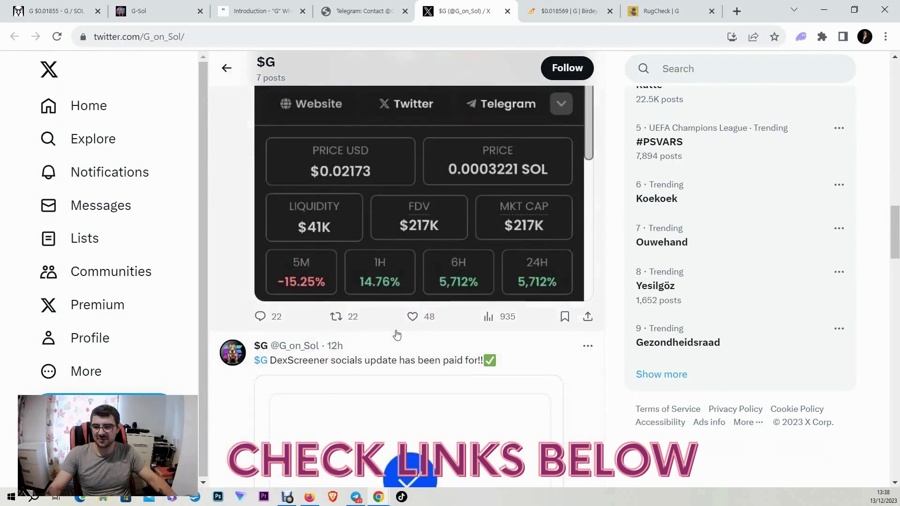
pyautogui.scroll(1, 479, 355)
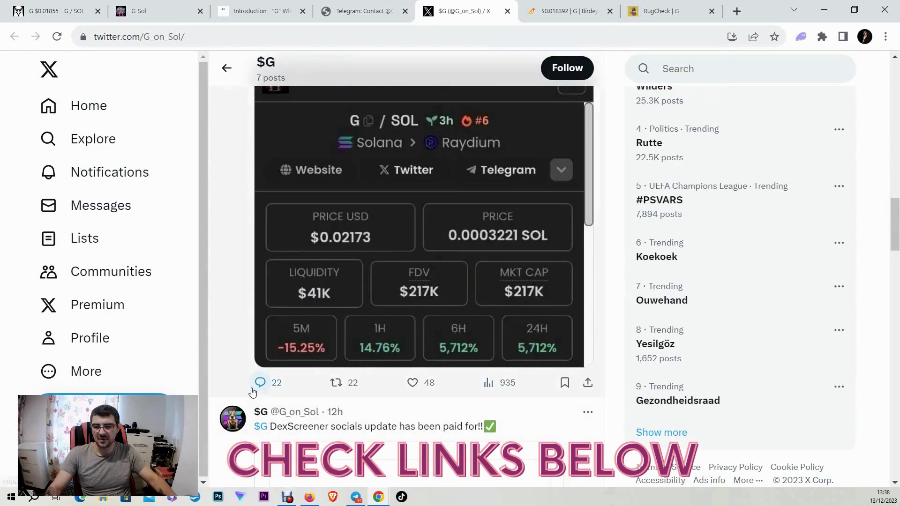
pyautogui.scroll(1, 436, 408)
pyautogui.scroll(5, 492, 390)
pyautogui.scroll(5, 492, 390)
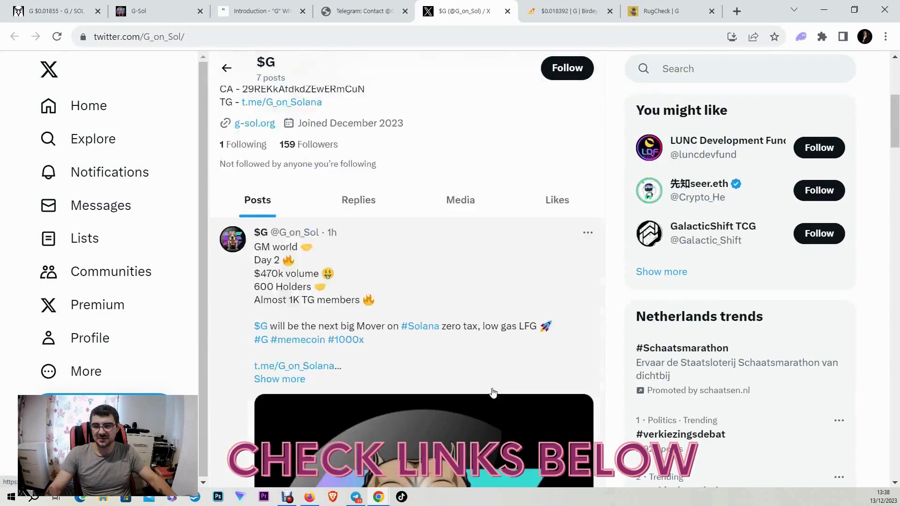
pyautogui.scroll(3, 492, 390)
pyautogui.hotkey('ctrl', 'shift', 'Tab')
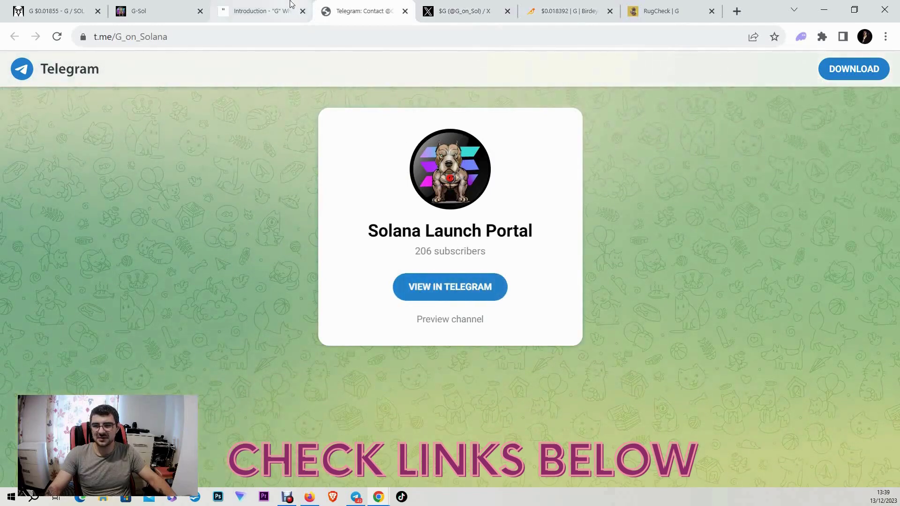
# - Read the 'Introduction – G Whitepaper' page, then return to g-sol.org
pyautogui.click(261, 11)
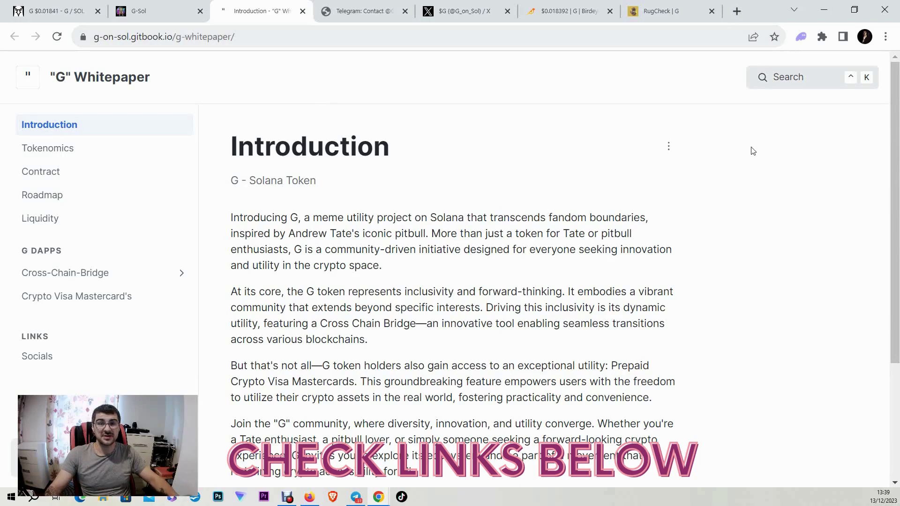
pyautogui.hotkey('ctrl', 'shift', 'Tab')
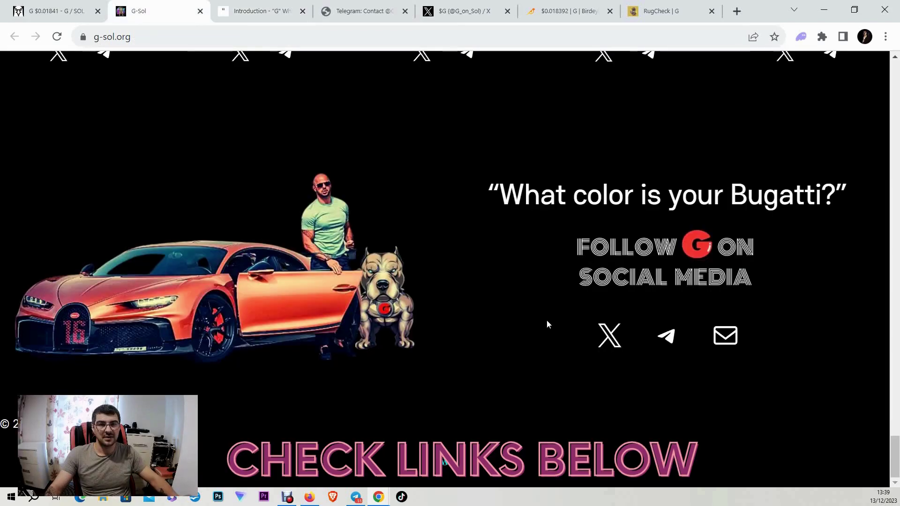